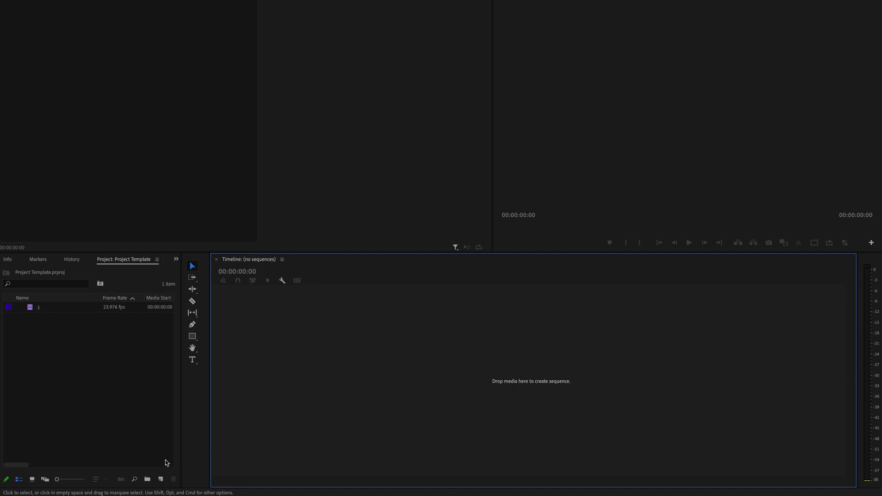
Add a new sequence, Sequence 04, using the HD 1080p 23.976 fps preset.
{"action": "left_click", "coordinate": [160, 479]}
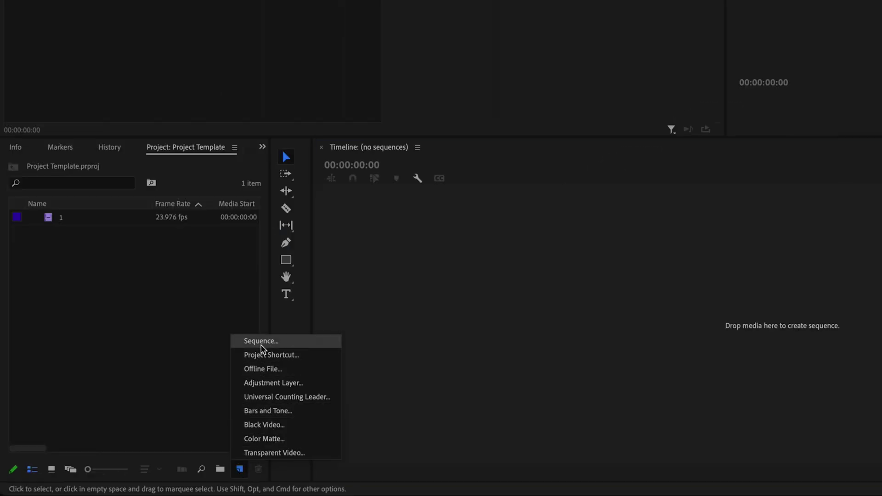
{"action": "left_click", "coordinate": [261, 345]}
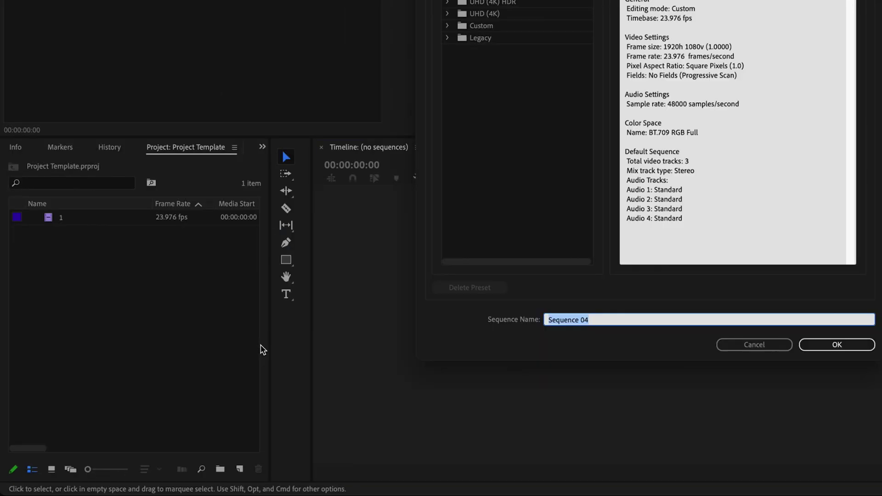
{"action": "left_click", "coordinate": [268, 93]}
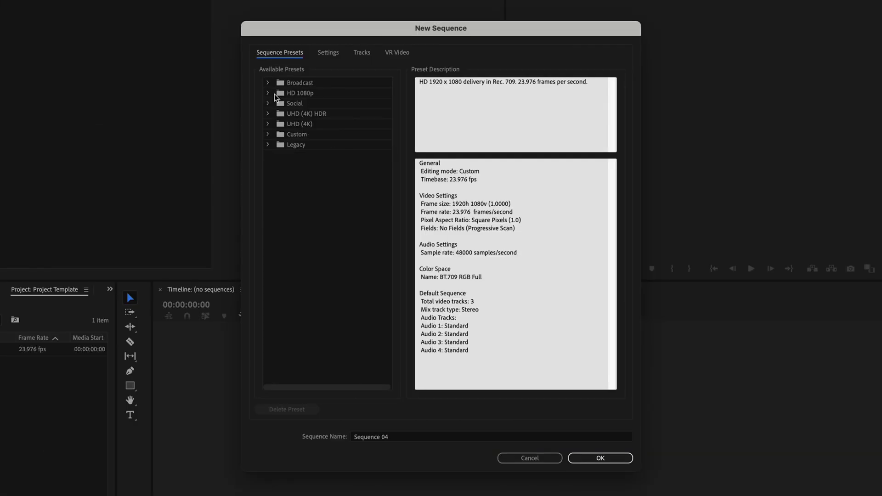
{"action": "left_click", "coordinate": [269, 93]}
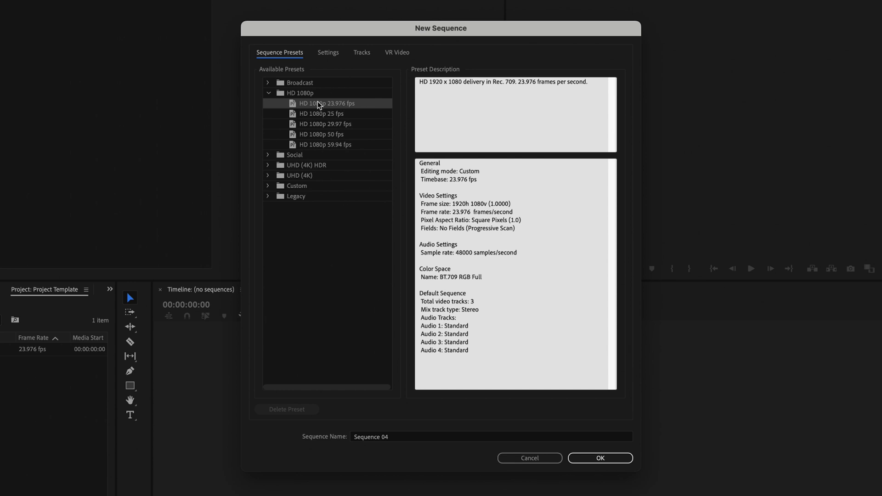
{"action": "left_click", "coordinate": [600, 458]}
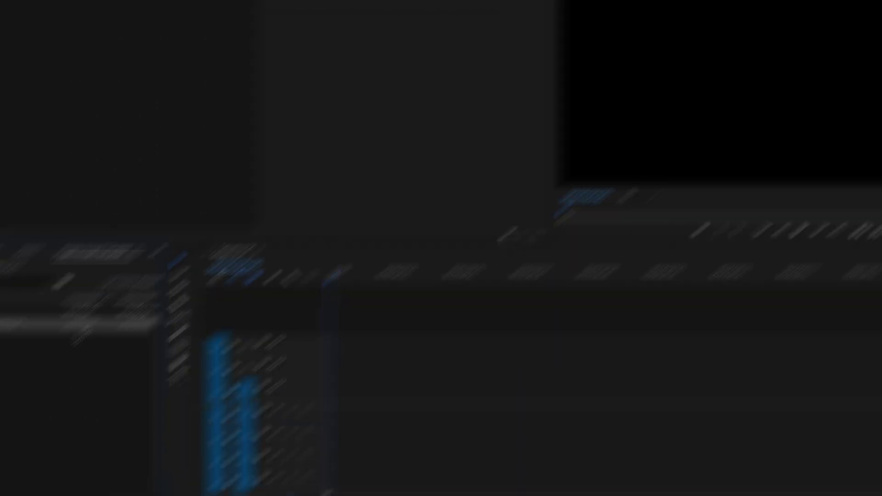
Place clip 1 at the start of track V1 and mark an out point at 00:00:34:08.
{"action": "left_click_drag", "start_coordinate": [214, 274], "coordinate": [407, 339]}
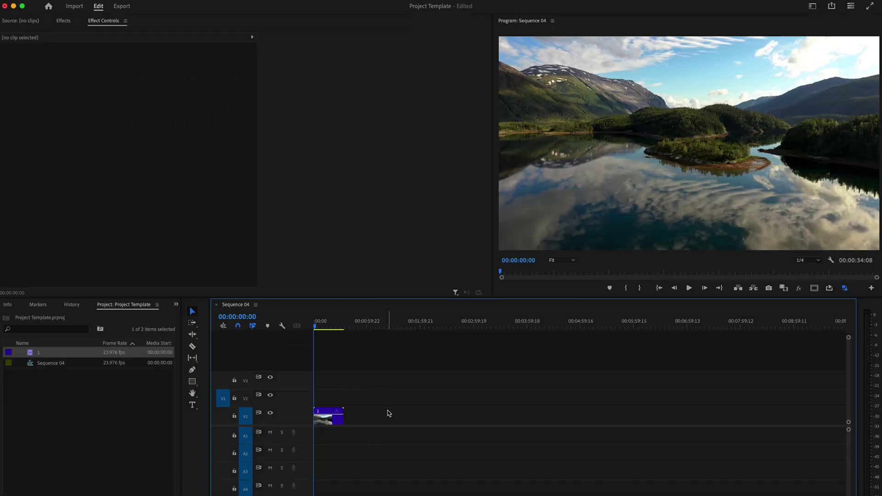
{"action": "left_click", "coordinate": [321, 325]}
{"action": "left_click_drag", "start_coordinate": [310, 226], "coordinate": [222, 226]}
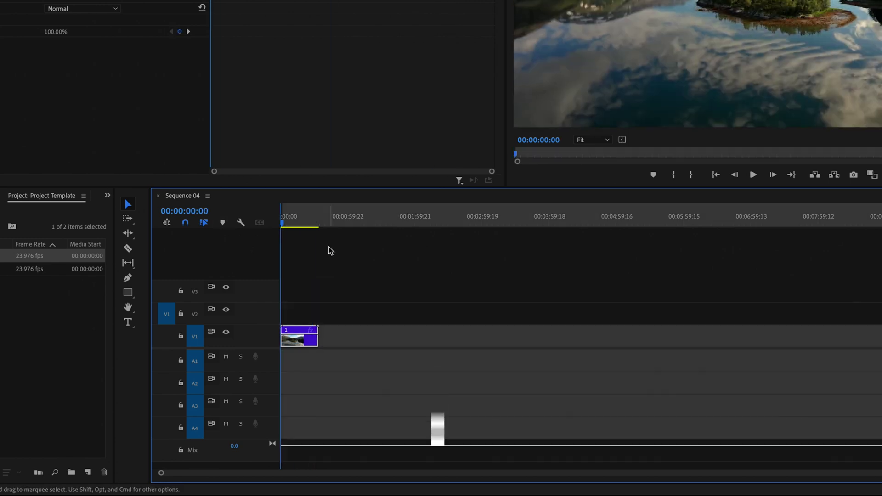
{"action": "left_click_drag", "start_coordinate": [288, 224], "coordinate": [321, 234]}
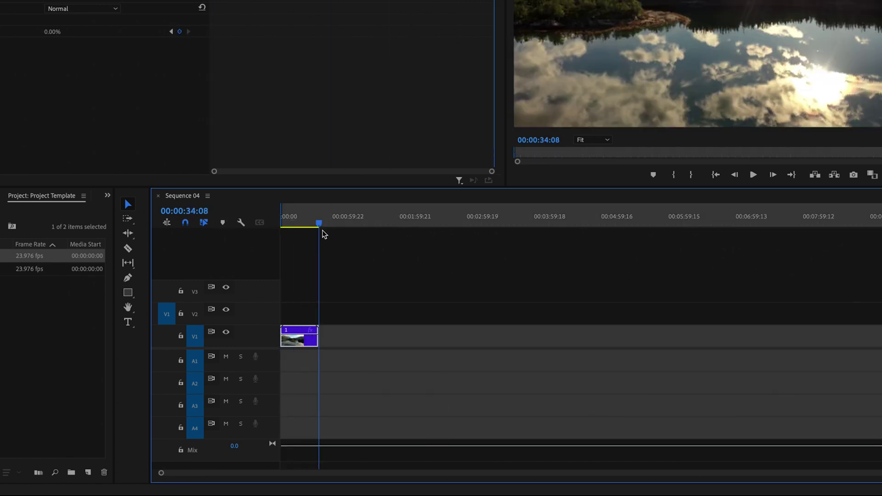
{"action": "key", "text": "o"}
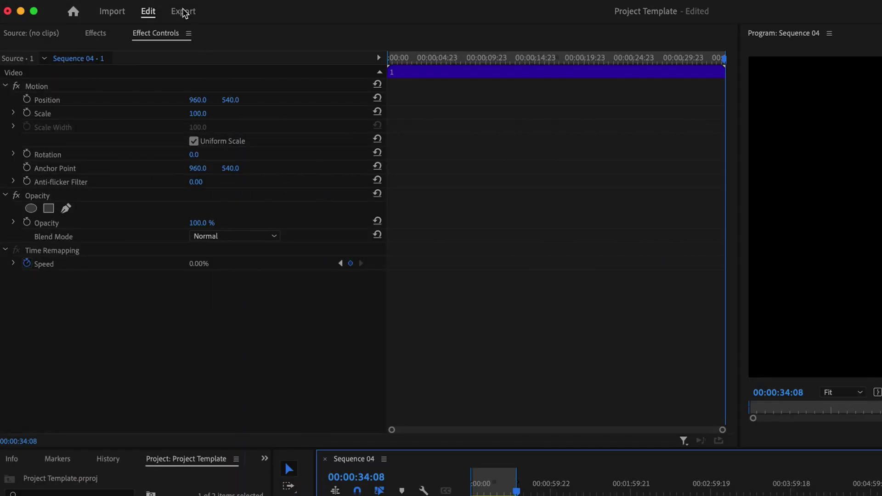
Rename the export output from Sequence 04.mp4 to test.mp4 and confirm the save location.
{"action": "left_click", "coordinate": [182, 12]}
{"action": "left_click", "coordinate": [388, 77]}
{"action": "left_click_drag", "start_coordinate": [388, 77], "coordinate": [260, 76]}
{"action": "key", "text": "BackSpace"}
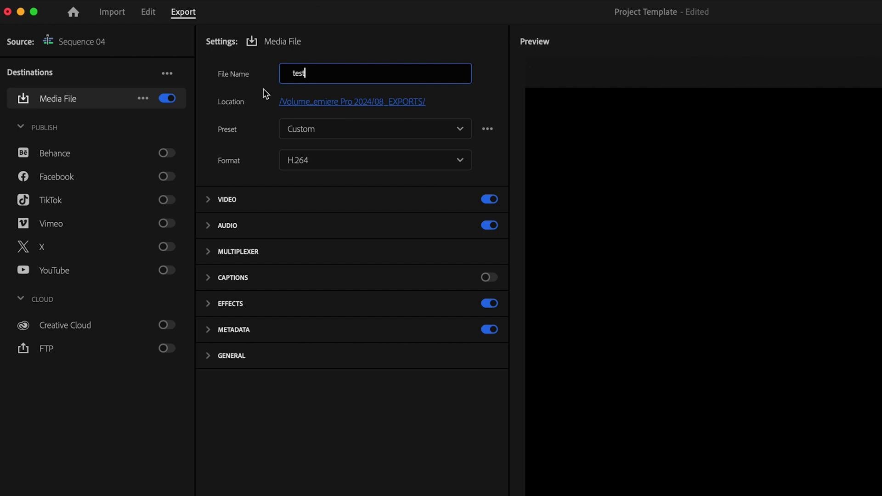
{"action": "left_click", "coordinate": [363, 102]}
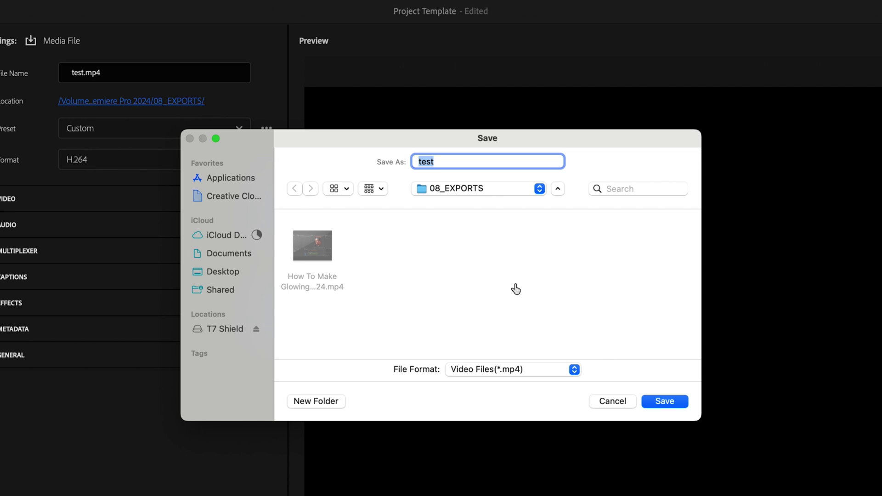
{"action": "left_click", "coordinate": [670, 403]}
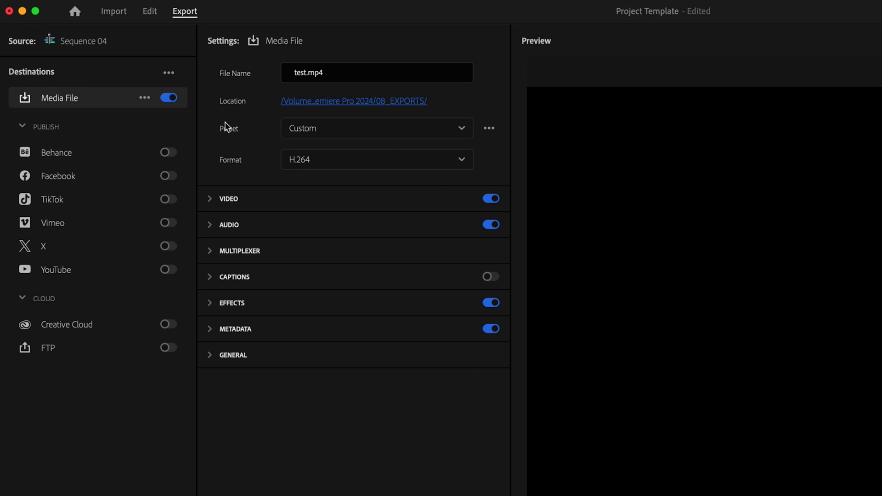
Keep H.264 as the export format and expand the Video settings section.
{"action": "left_click", "coordinate": [356, 162]}
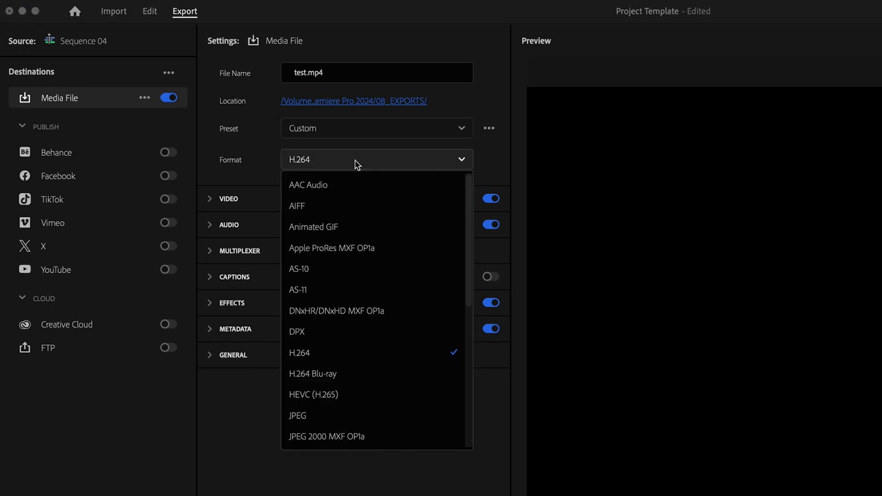
{"action": "left_click", "coordinate": [322, 353]}
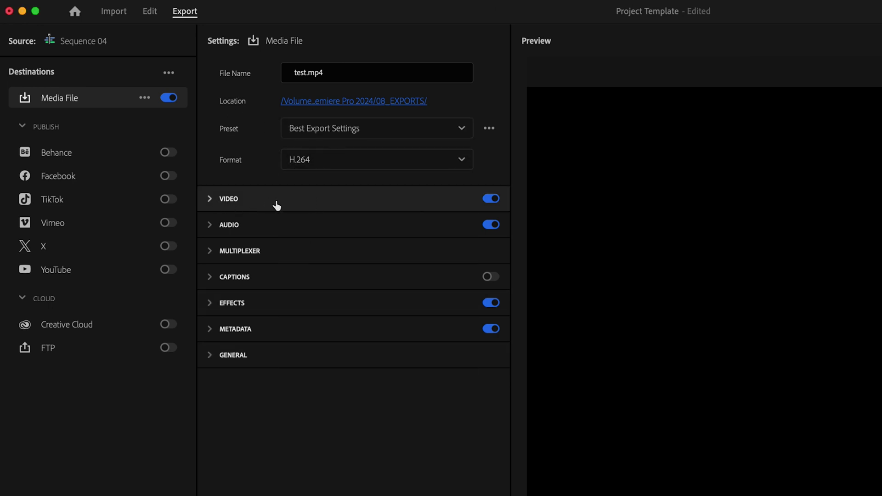
{"action": "left_click", "coordinate": [490, 199]}
{"action": "left_click", "coordinate": [490, 199]}
{"action": "left_click", "coordinate": [212, 202]}
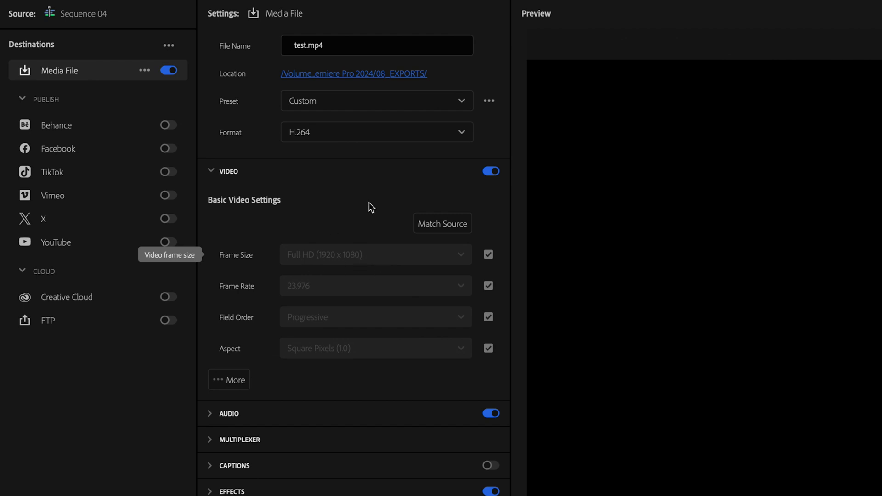
Try a custom 1920 x 1080 frame size, then reset the video settings to Match Source.
{"action": "left_click", "coordinate": [490, 255]}
{"action": "left_click", "coordinate": [462, 258]}
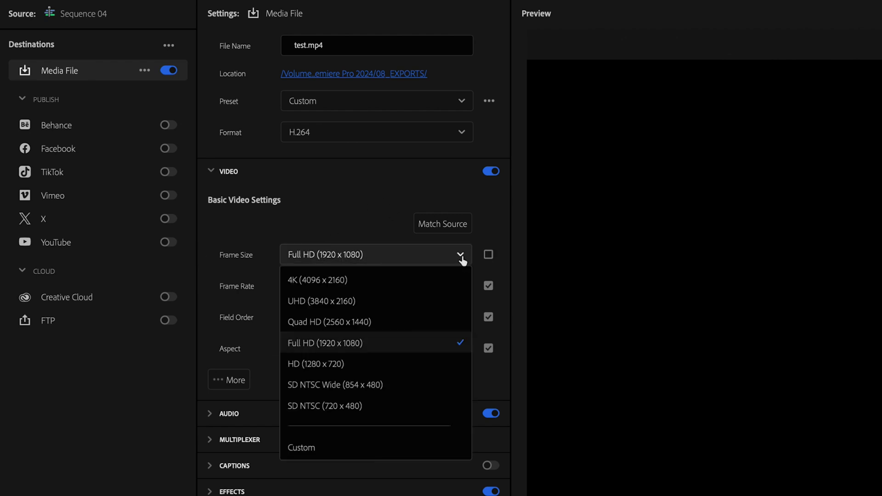
{"action": "left_click", "coordinate": [394, 447]}
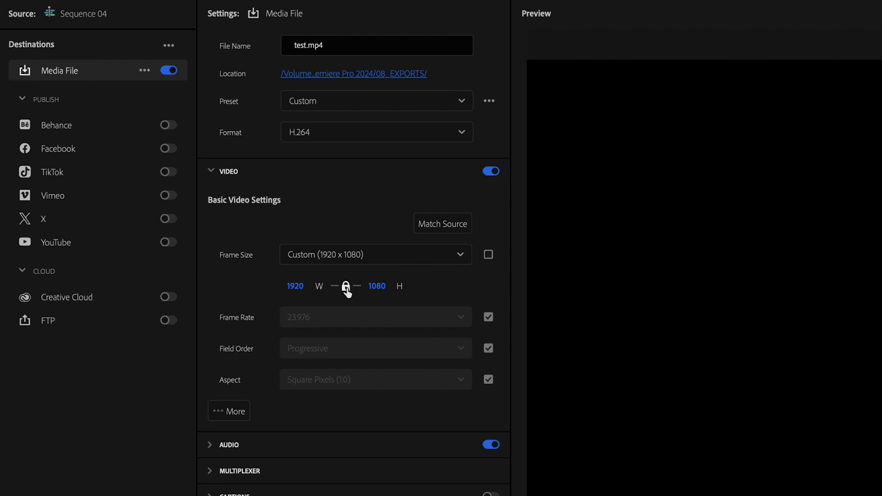
{"action": "left_click", "coordinate": [295, 286]}
{"action": "left_click", "coordinate": [378, 287]}
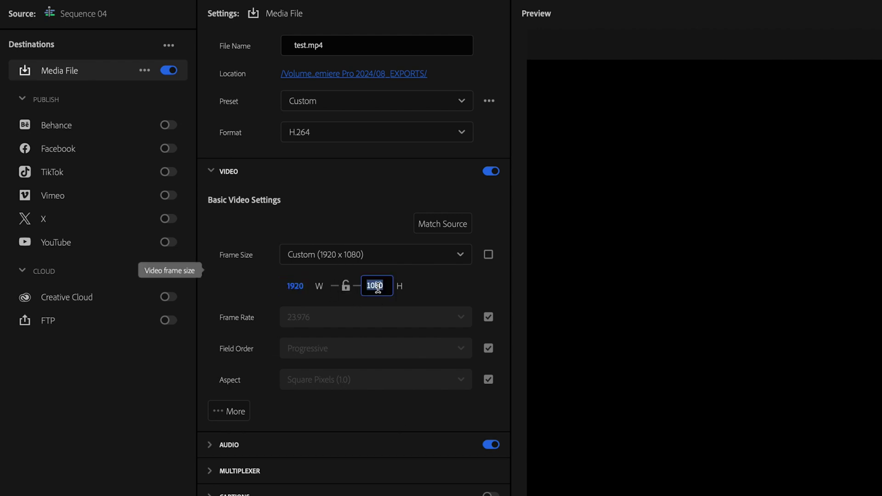
{"action": "left_click", "coordinate": [339, 221]}
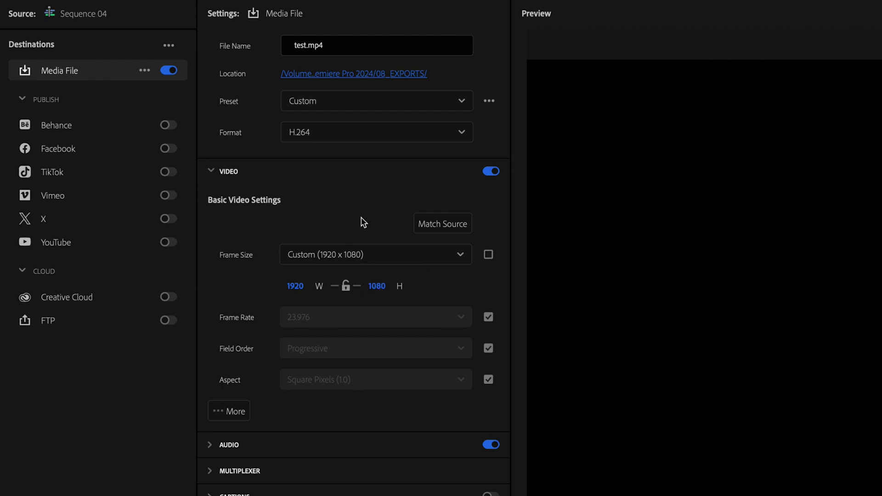
{"action": "left_click", "coordinate": [436, 230]}
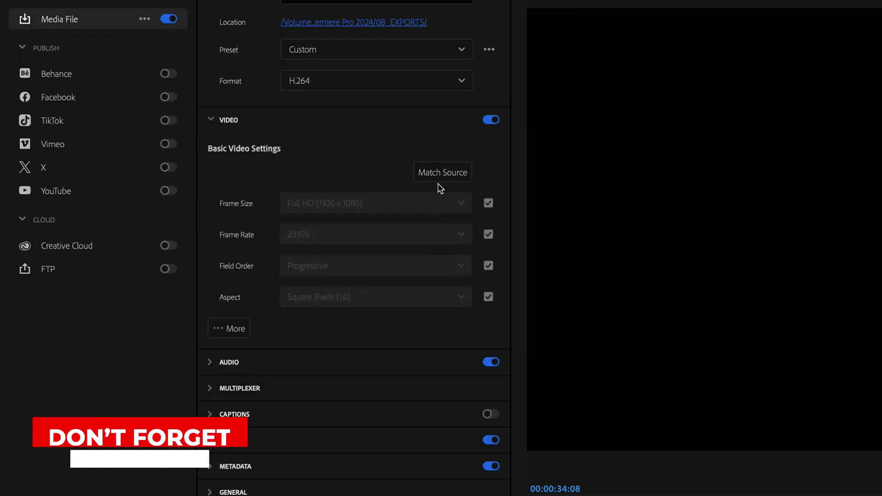
Keep the frame rate at 23.976 matched to source and reveal the extra render options.
{"action": "left_click", "coordinate": [489, 234]}
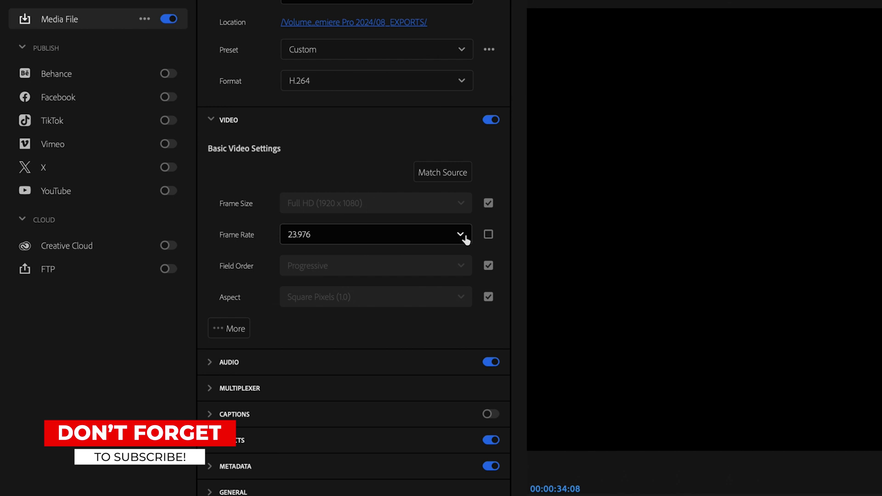
{"action": "left_click", "coordinate": [461, 234]}
{"action": "left_click_drag", "start_coordinate": [466, 262], "coordinate": [466, 296]}
{"action": "left_click", "coordinate": [371, 321]}
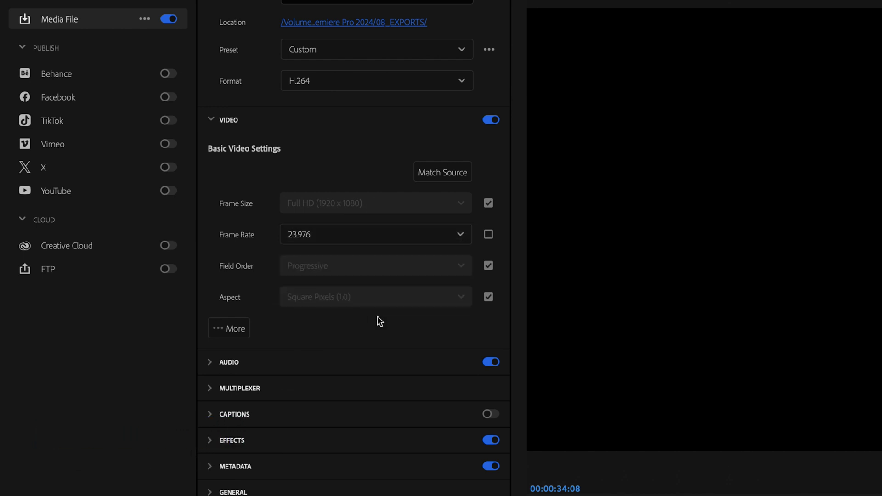
{"action": "left_click", "coordinate": [490, 233]}
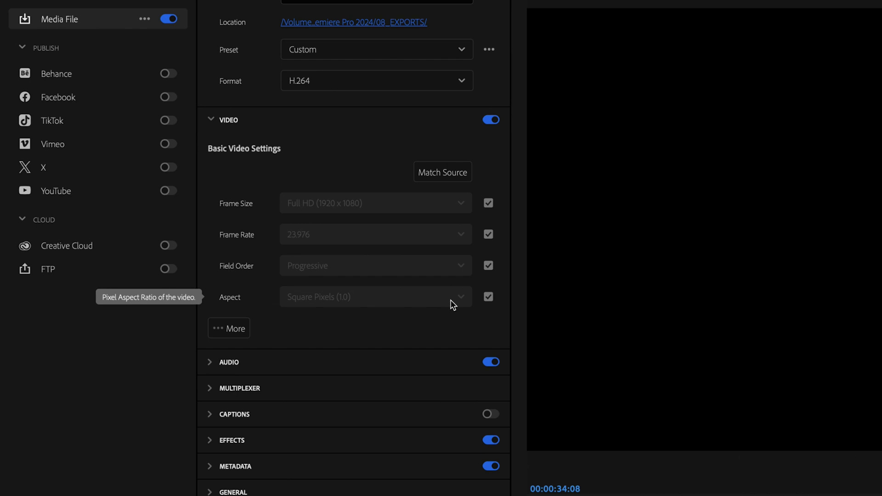
{"action": "left_click", "coordinate": [237, 335]}
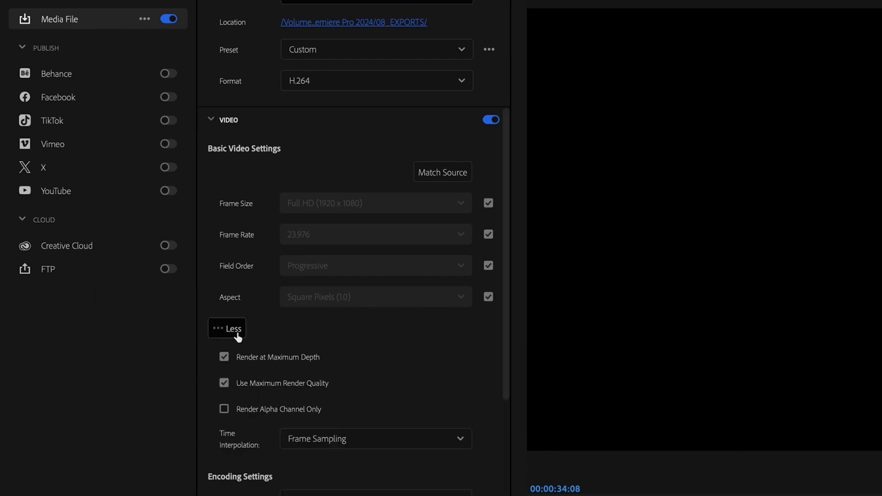
{"action": "scroll", "coordinate": [281, 322], "scroll_direction": "down", "scroll_amount": 1}
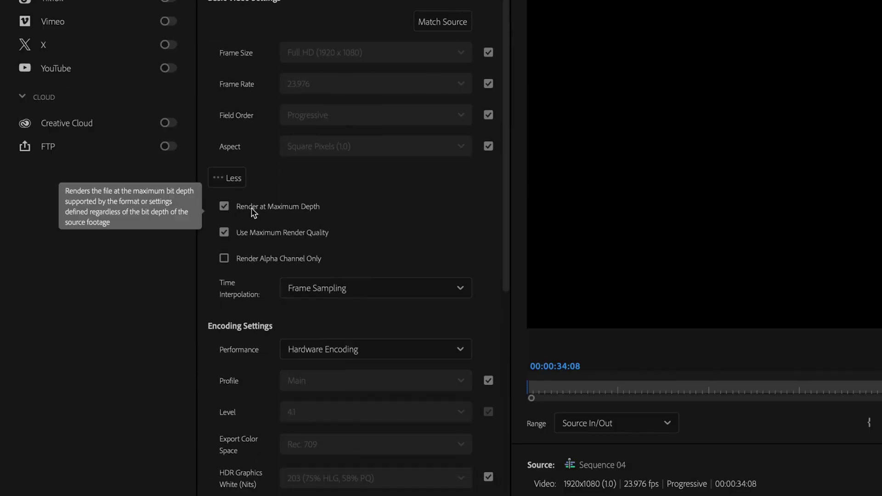
{"action": "left_click", "coordinate": [224, 206]}
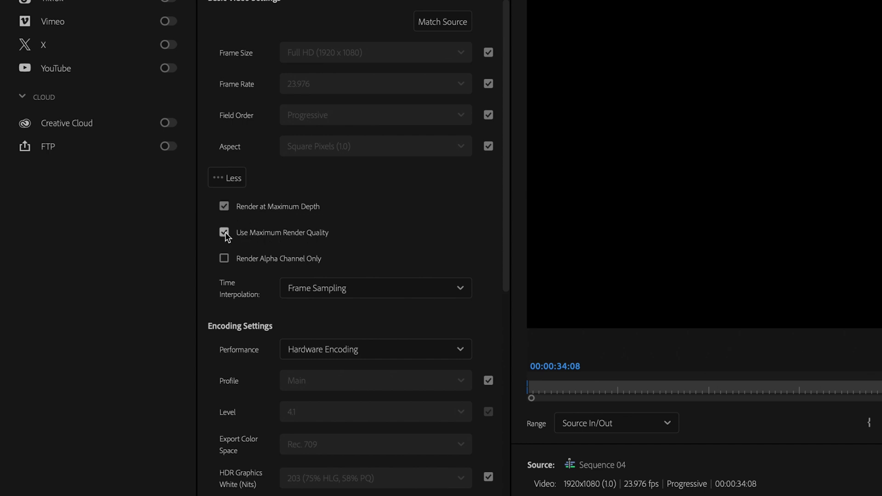
{"action": "scroll", "coordinate": [253, 225], "scroll_direction": "down", "scroll_amount": 5}
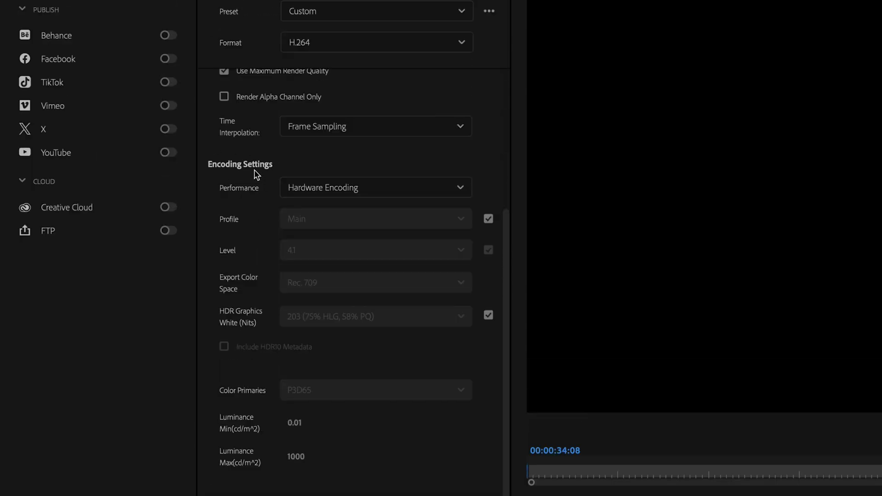
Switch the encoding performance from hardware to Software Encoding.
{"action": "left_click", "coordinate": [326, 188]}
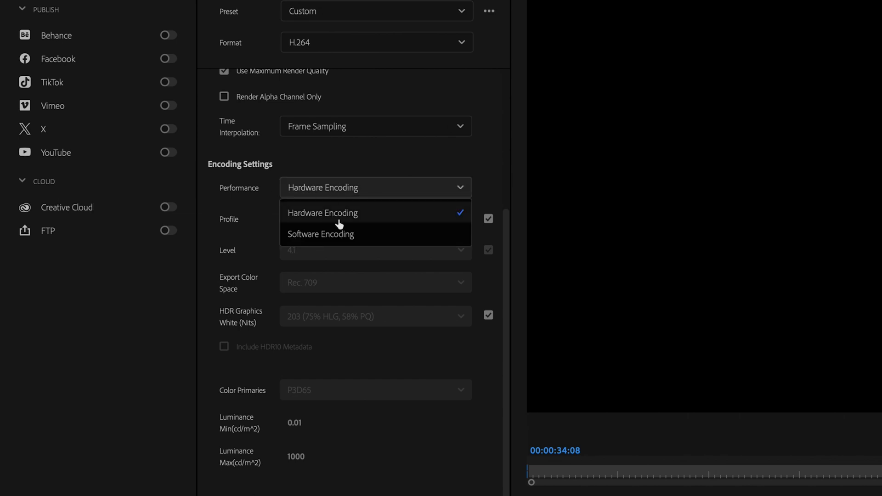
{"action": "left_click", "coordinate": [331, 196]}
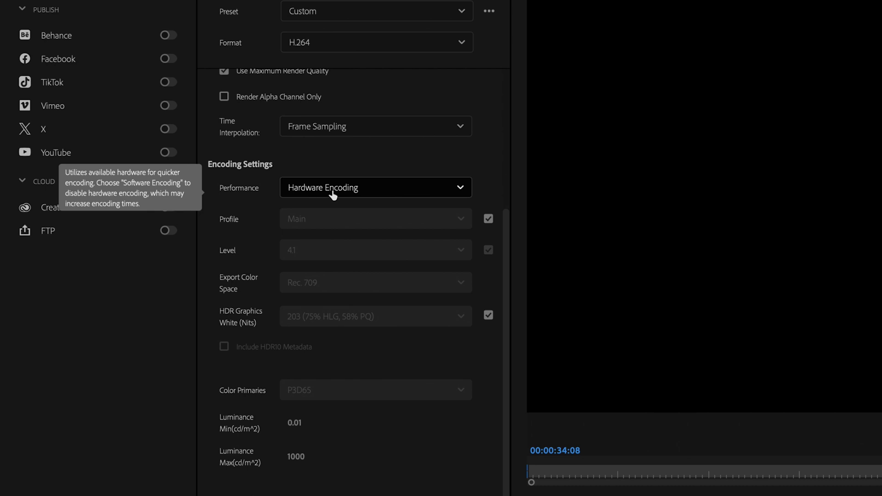
{"action": "left_click", "coordinate": [336, 190]}
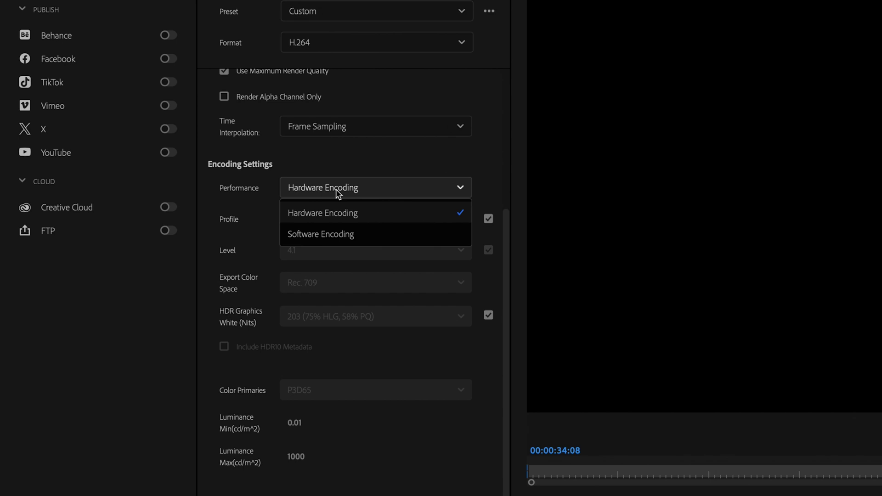
{"action": "left_click", "coordinate": [345, 232]}
Set the H.264 profile to High and the level to 4.2.
{"action": "left_click", "coordinate": [465, 251]}
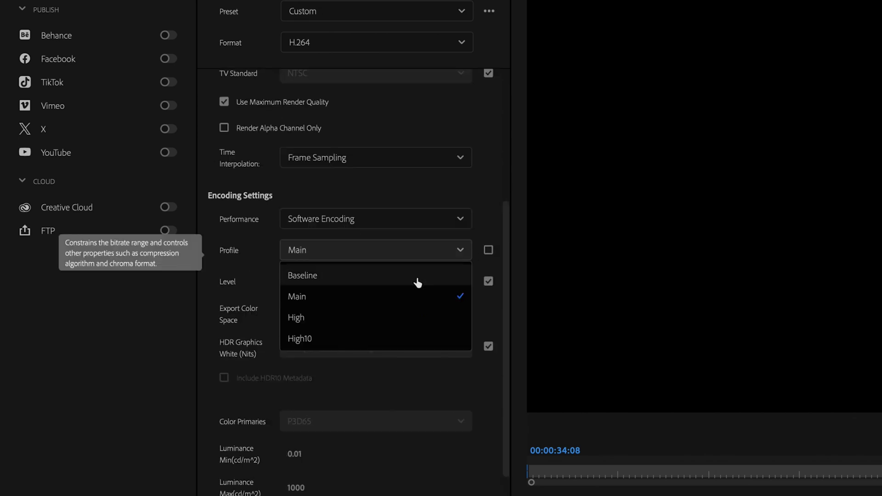
{"action": "left_click", "coordinate": [402, 318]}
{"action": "left_click", "coordinate": [490, 282]}
{"action": "left_click", "coordinate": [459, 282]}
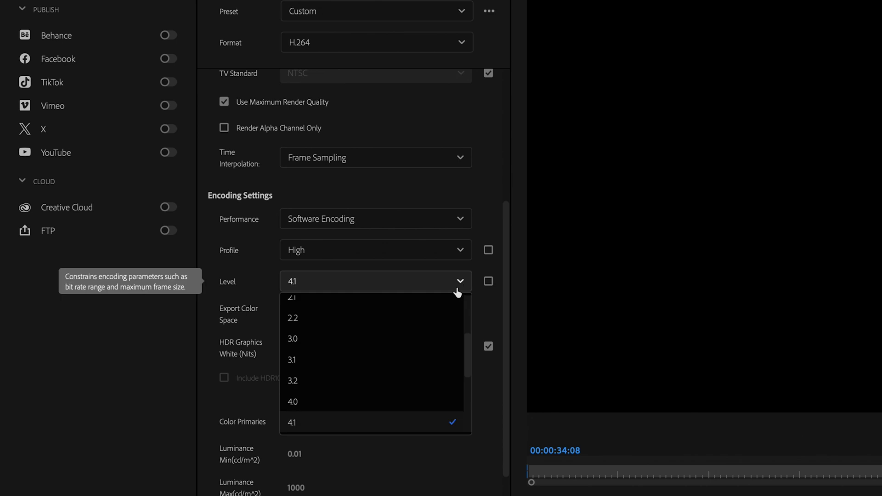
{"action": "scroll", "coordinate": [416, 376], "scroll_direction": "down", "scroll_amount": 2}
{"action": "left_click", "coordinate": [395, 421]}
{"action": "left_click_drag", "start_coordinate": [506, 299], "coordinate": [510, 455]}
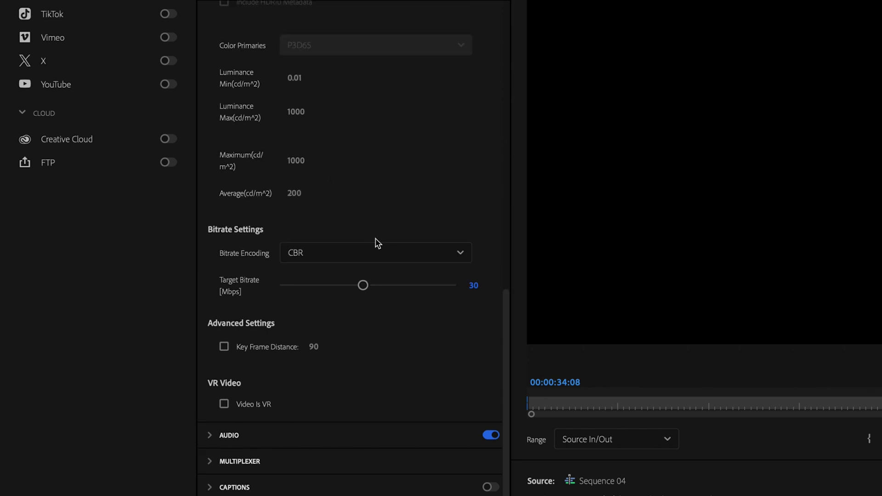
Keep CBR bitrate encoding and raise the target bitrate from 30 to 62.5 Mbps.
{"action": "left_click", "coordinate": [374, 252]}
{"action": "left_click", "coordinate": [376, 284]}
{"action": "left_click", "coordinate": [386, 255]}
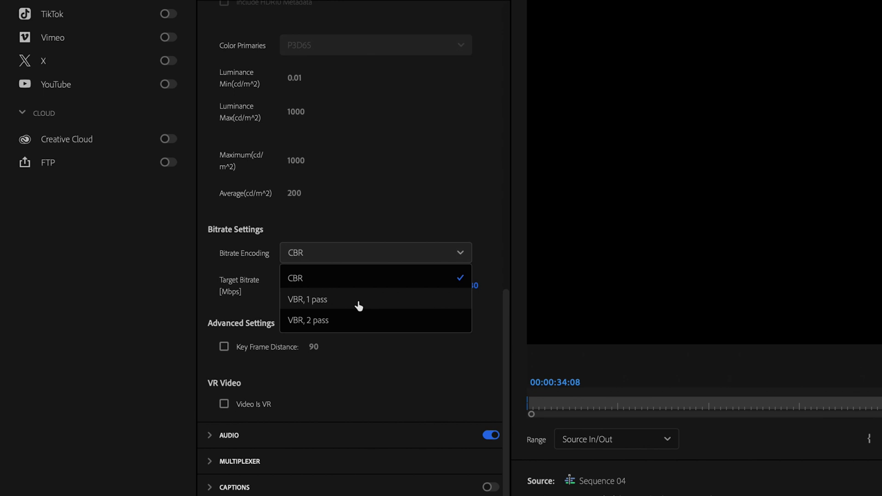
{"action": "left_click", "coordinate": [326, 253]}
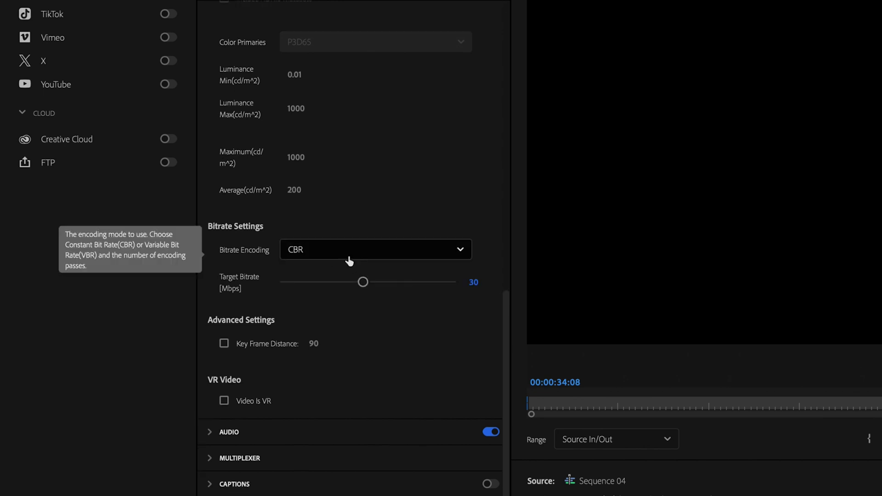
{"action": "left_click_drag", "start_coordinate": [363, 281], "coordinate": [488, 264]}
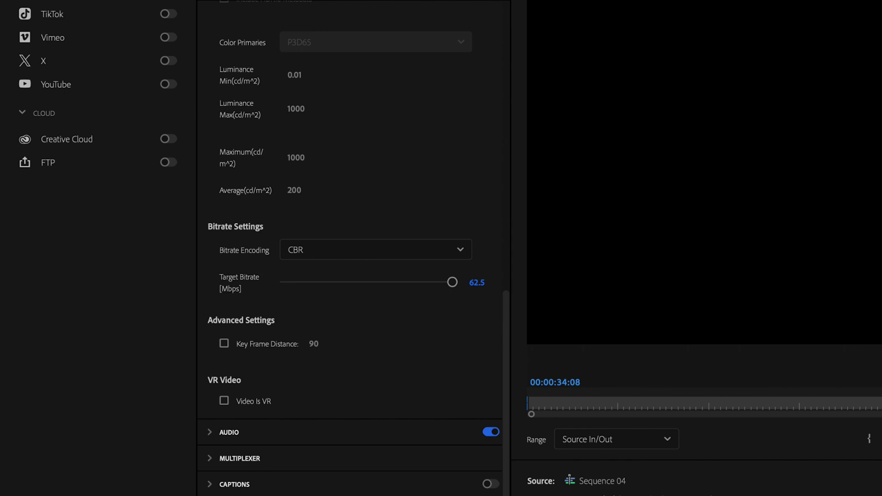
Switch to VBR, 1 pass encoding with a 30 Mbps target bitrate.
{"action": "left_click", "coordinate": [414, 249]}
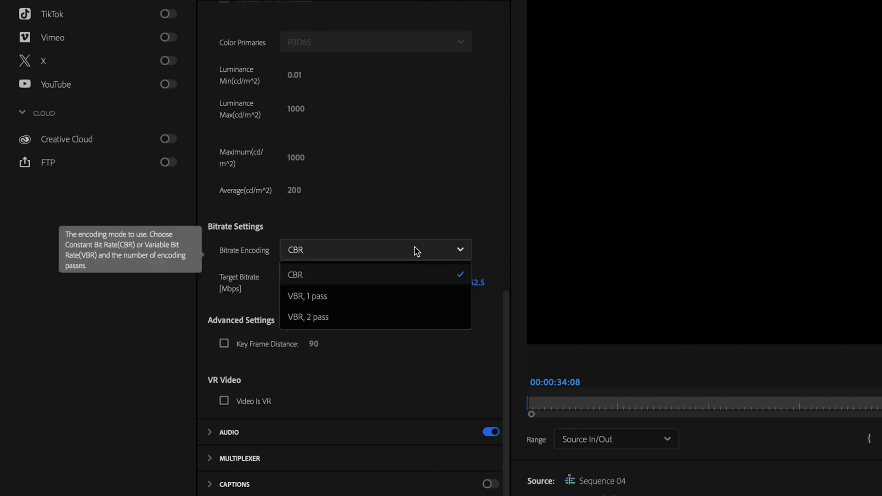
{"action": "left_click", "coordinate": [365, 288]}
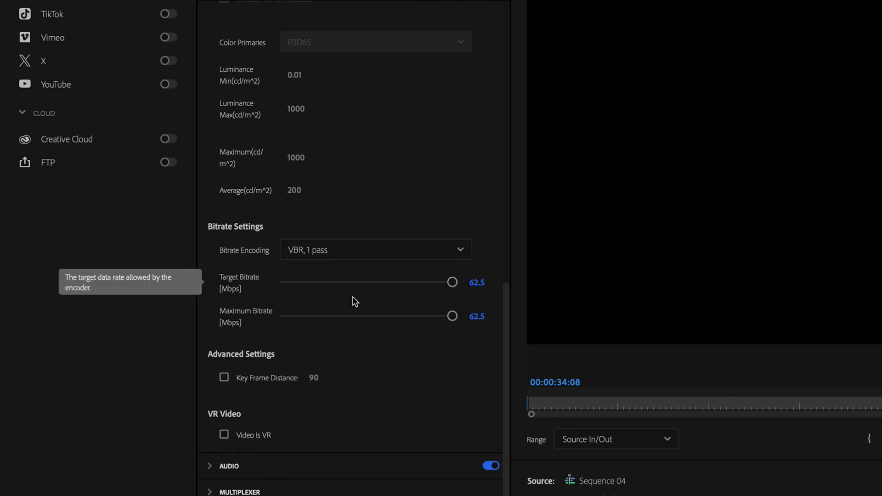
{"action": "left_click", "coordinate": [475, 283]}
{"action": "key", "text": "Return"}
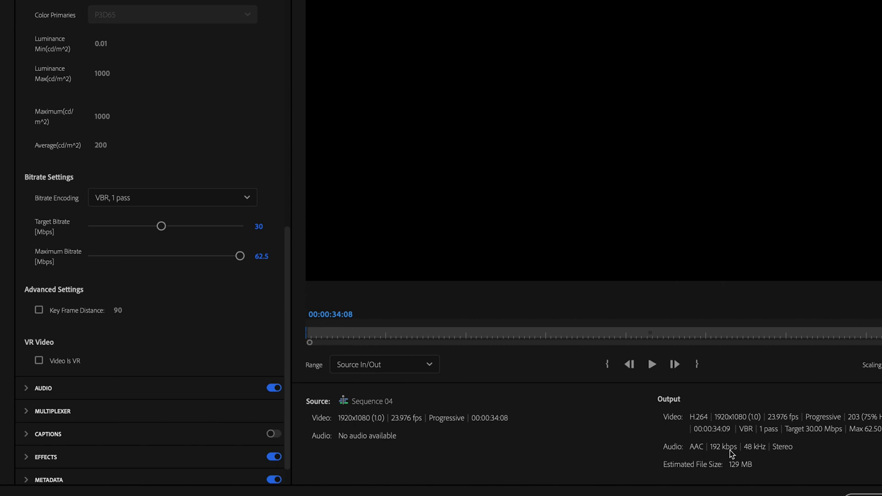
Change bitrate encoding to VBR, 2 pass, keeping the 62.5 Mbps maximum bitrate.
{"action": "left_click", "coordinate": [244, 200]}
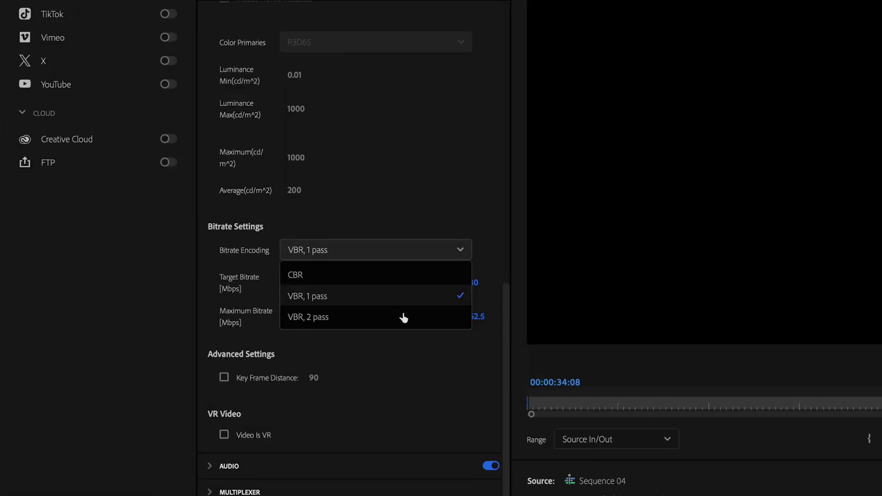
{"action": "key", "text": "Escape"}
{"action": "mouse_move", "coordinate": [400, 322]}
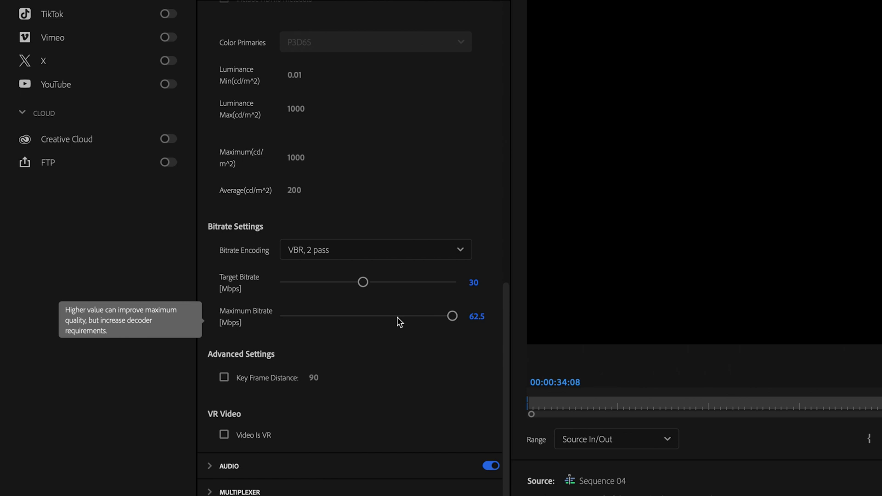
{"action": "scroll", "coordinate": [397, 317], "scroll_direction": "down", "scroll_amount": 2}
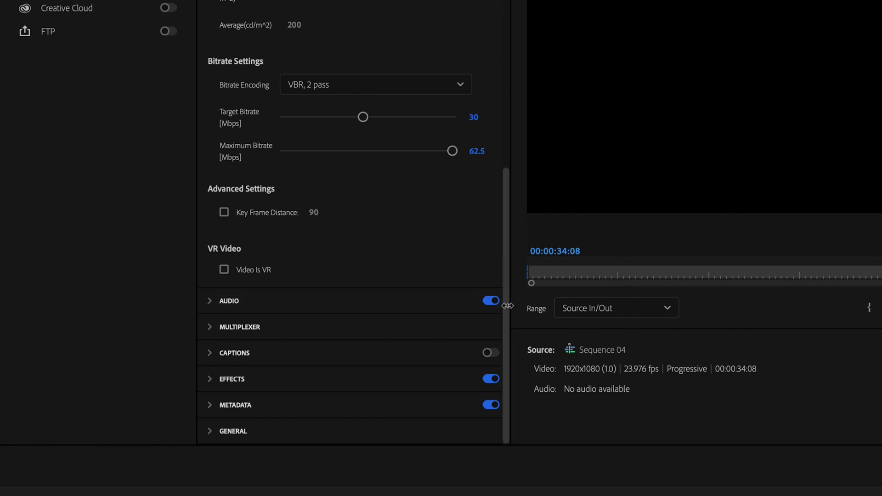
{"action": "left_click", "coordinate": [492, 301]}
Re-enable audio export and change the AAC stereo bitrate from 192 to 320 kbps.
{"action": "left_click", "coordinate": [492, 301]}
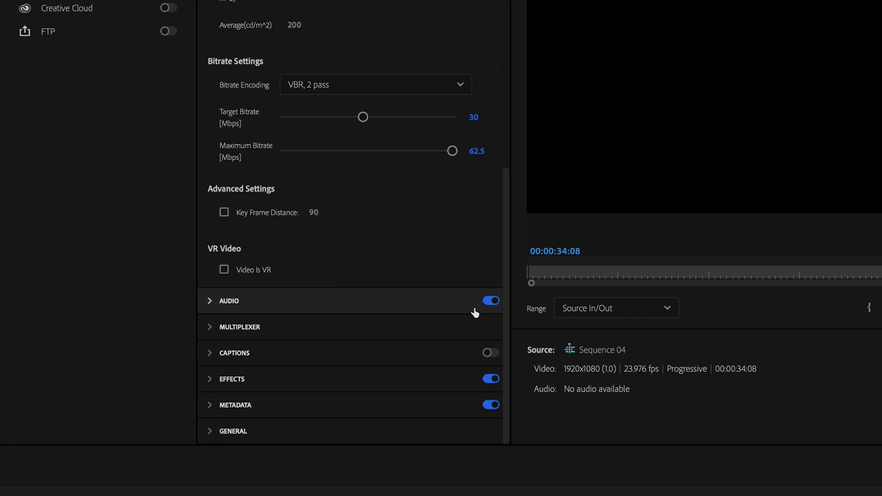
{"action": "left_click", "coordinate": [209, 303]}
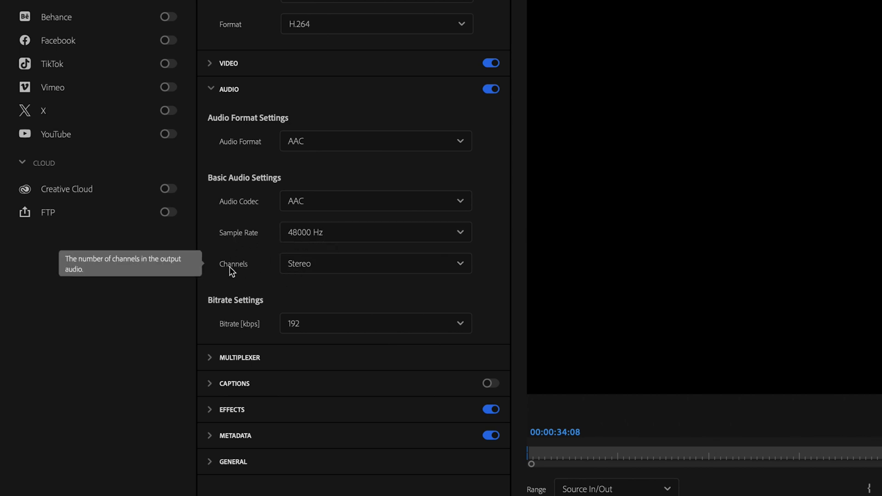
{"action": "left_click", "coordinate": [319, 325]}
{"action": "scroll", "coordinate": [354, 415], "scroll_direction": "down", "scroll_amount": 2}
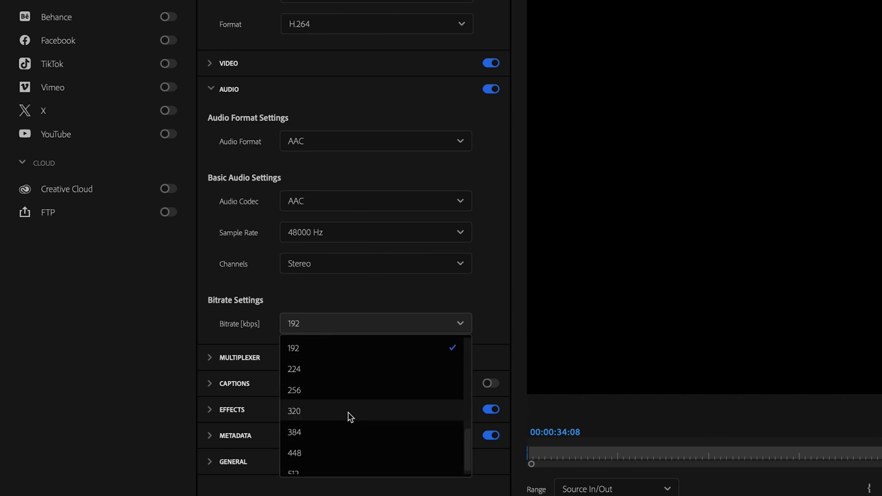
{"action": "left_click", "coordinate": [351, 414]}
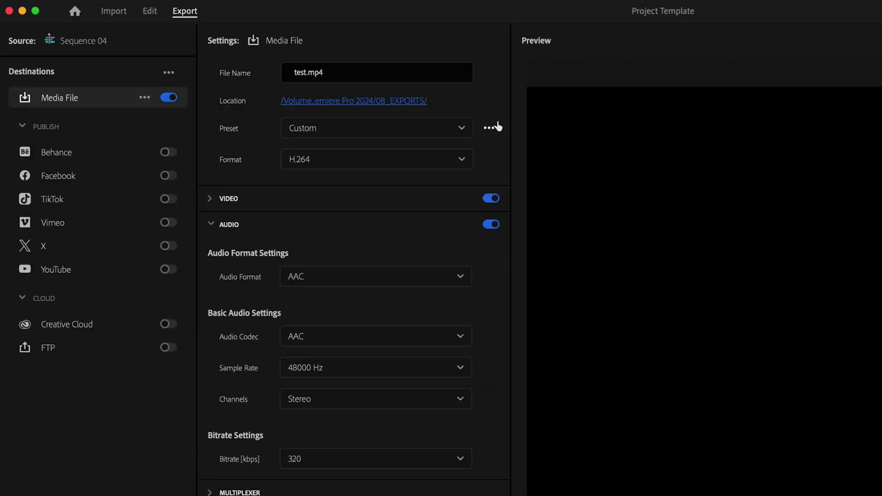
Save the current settings as preset 'High Quality Export' and select it from the Preset list.
{"action": "left_click", "coordinate": [489, 129]}
{"action": "left_click", "coordinate": [468, 167]}
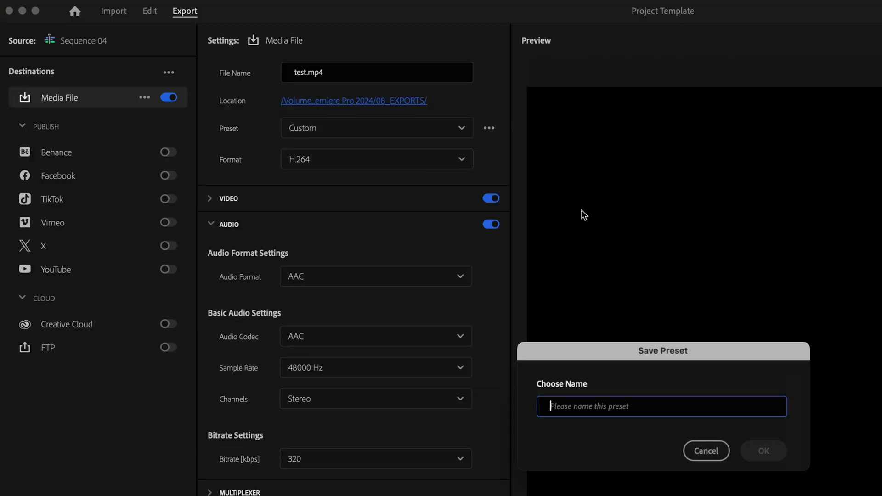
{"action": "type", "text": "High Quality Export"}
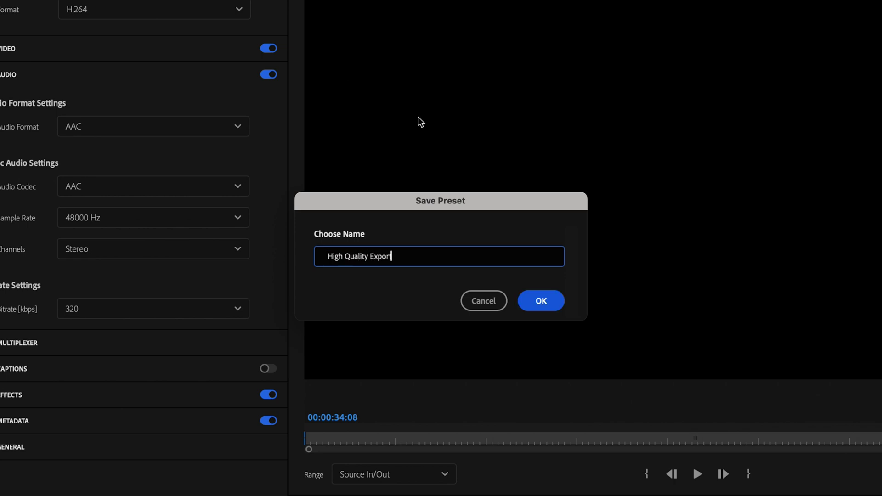
{"action": "left_click", "coordinate": [553, 308]}
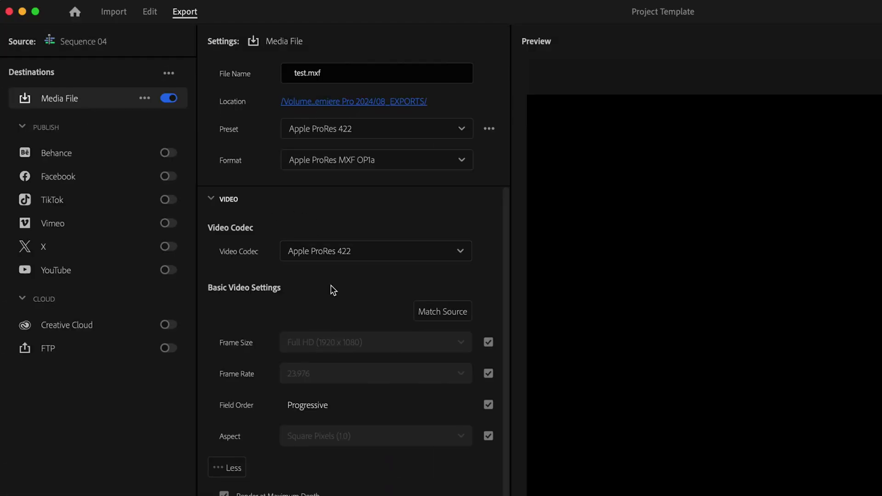
{"action": "left_click", "coordinate": [356, 129]}
{"action": "scroll", "coordinate": [394, 313], "scroll_direction": "down", "scroll_amount": 10}
{"action": "left_click", "coordinate": [348, 325]}
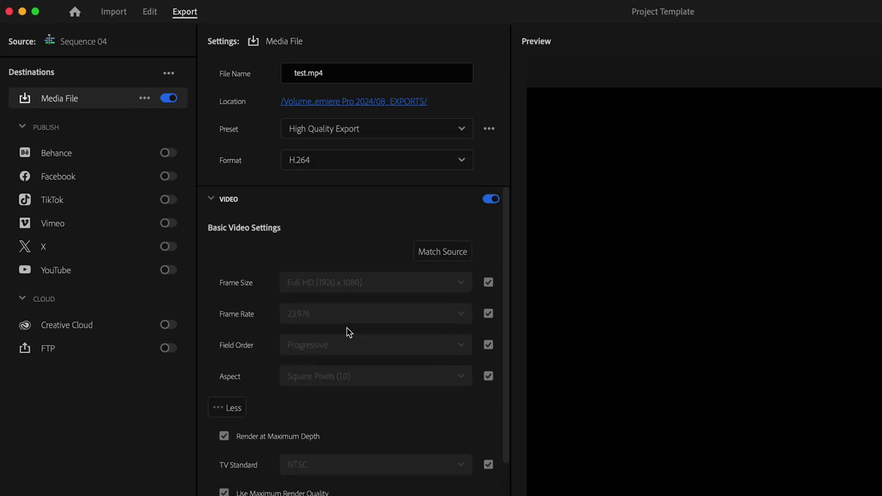